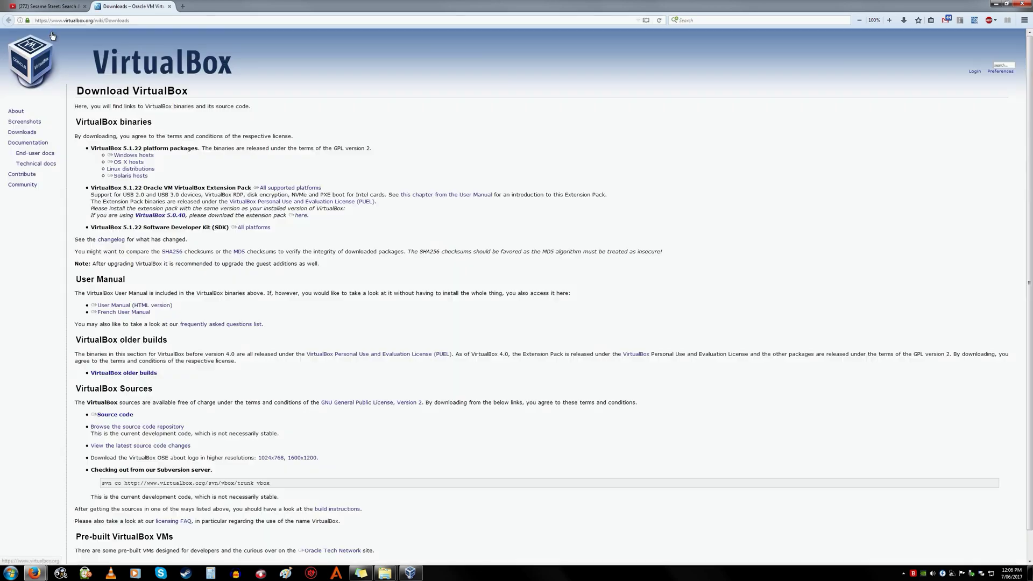
- Follow the mega.nz link in the YouTube description to the Search And Learn.rar page
click(42, 6)
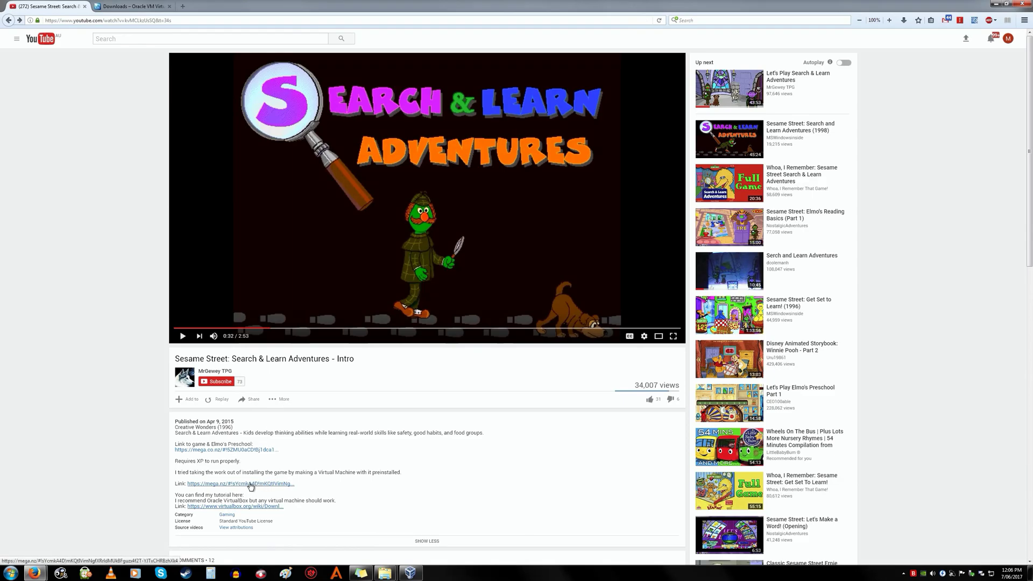
click(251, 484)
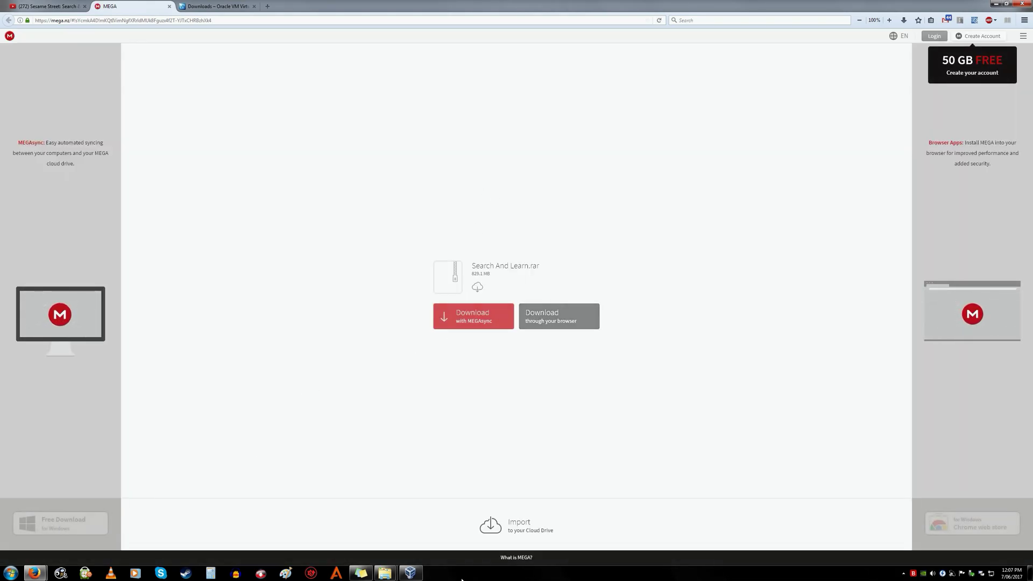
- Show the extracted Search And Learn folder with its VDI, then bring VirtualBox Manager forward
mouse_move(384, 573)
click(419, 523)
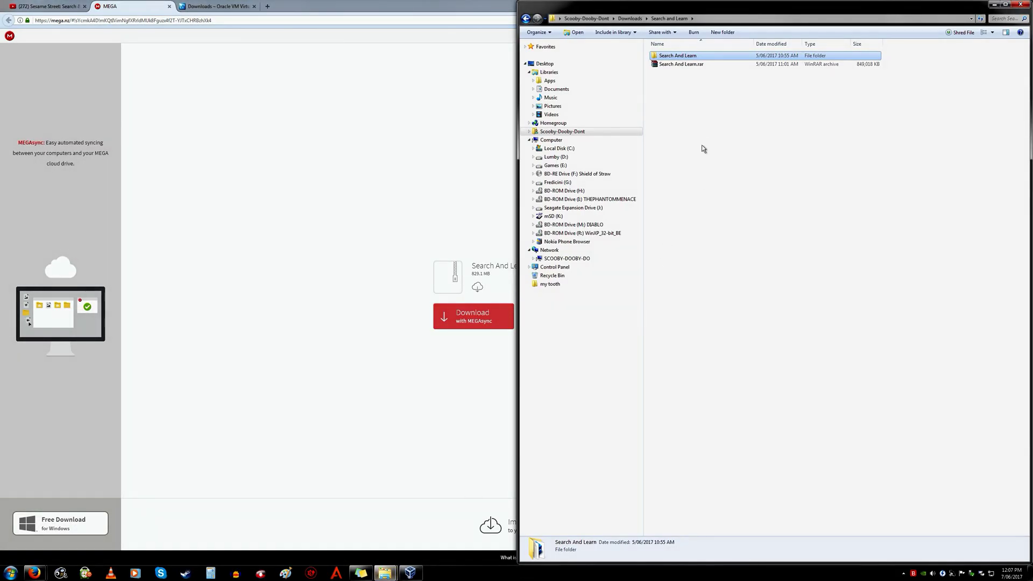
double_click(683, 56)
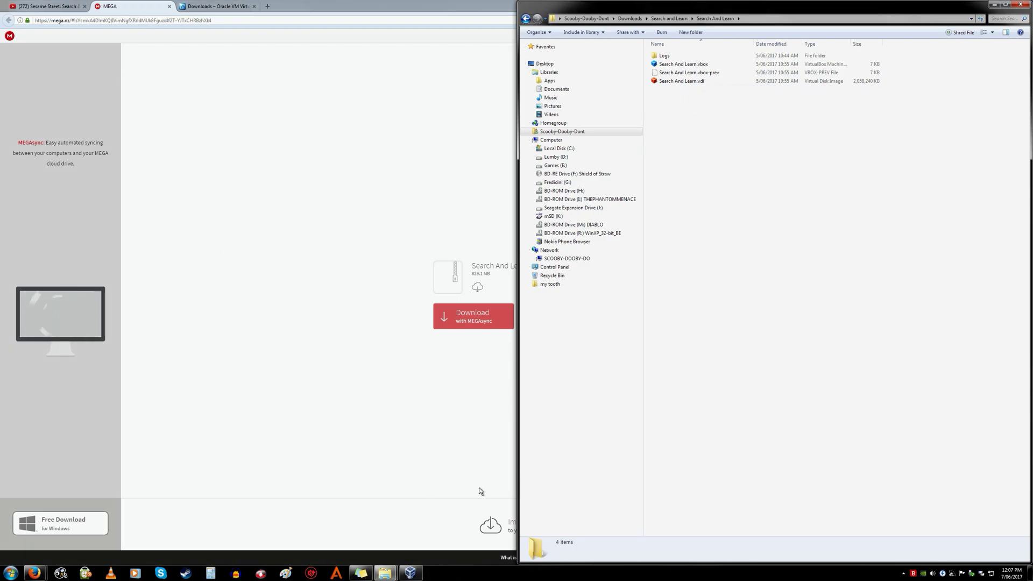
click(411, 573)
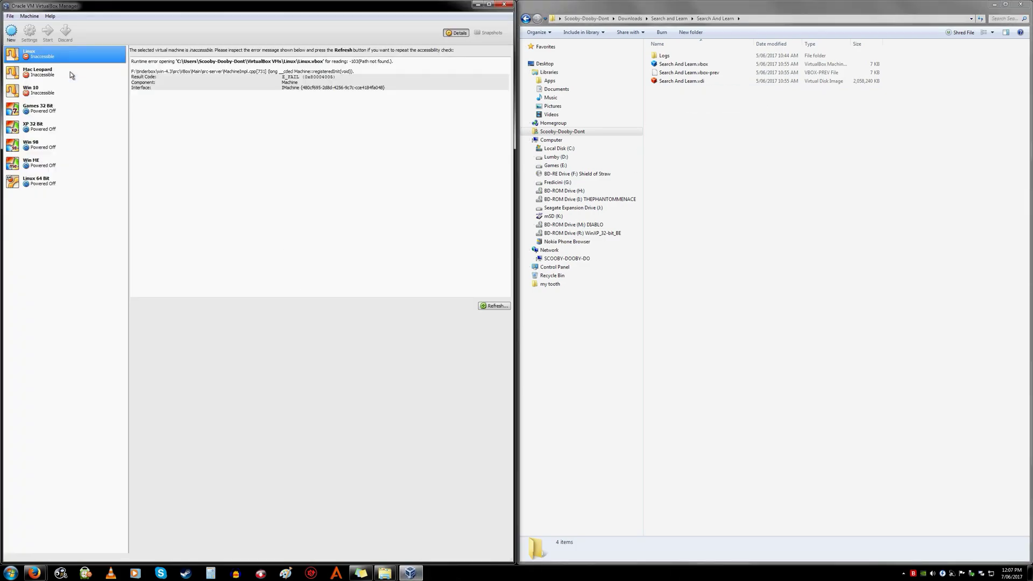
- Start a new VM, version Windows XP (32 bit), with default memory, reaching the hard drive step
click(12, 32)
click(263, 291)
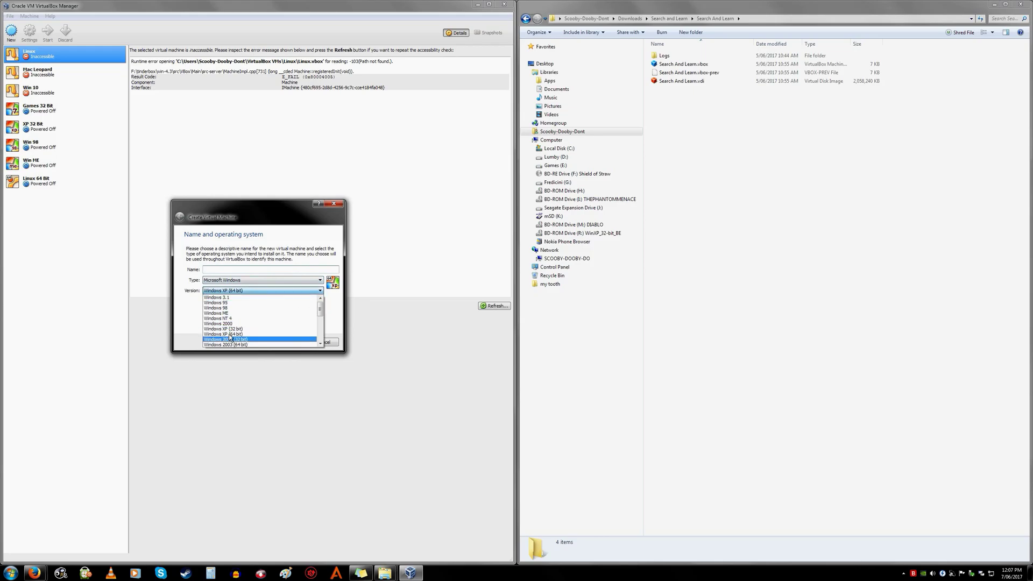
click(230, 328)
text(Se)
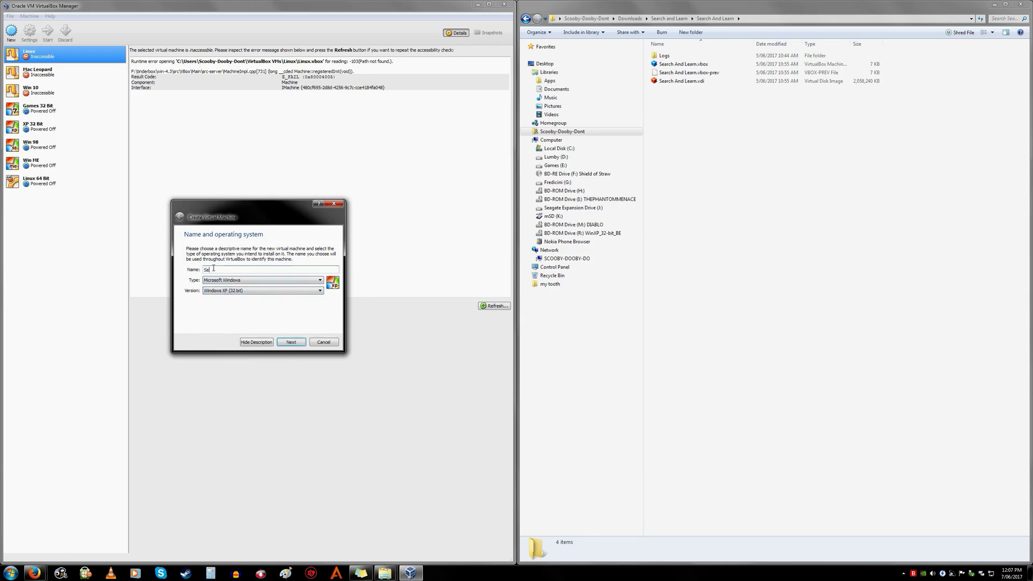
text(h a)
text(er)
click(290, 342)
click(291, 342)
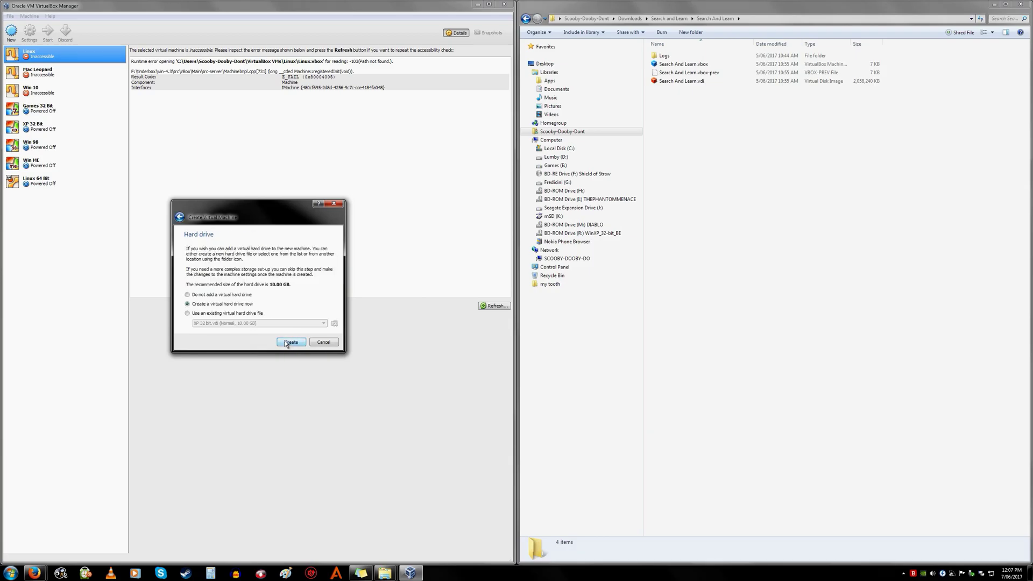
- Attach the existing Search And Learn.vdi as the hard drive and create the machine
click(220, 313)
click(336, 324)
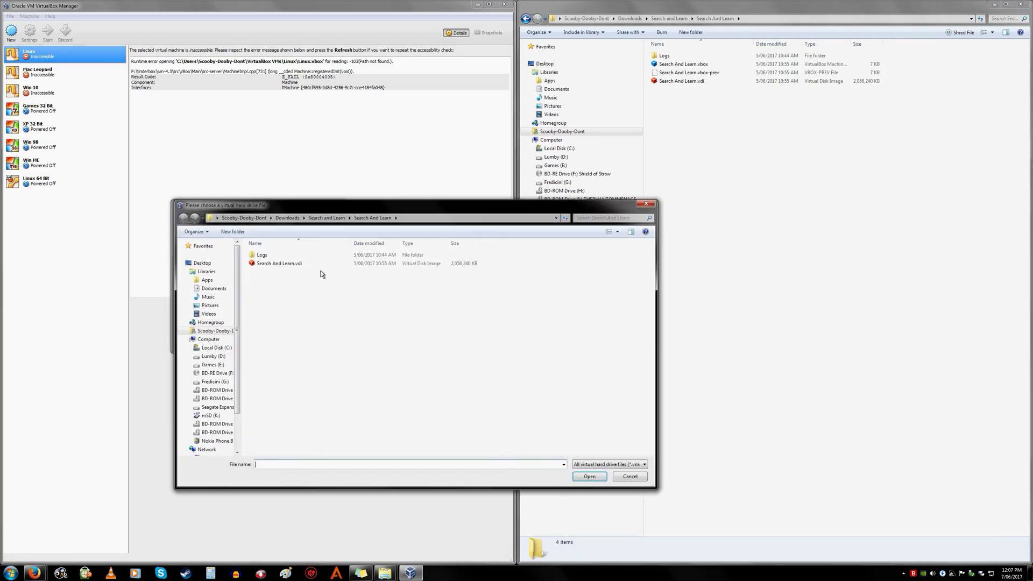
double_click(300, 265)
click(293, 341)
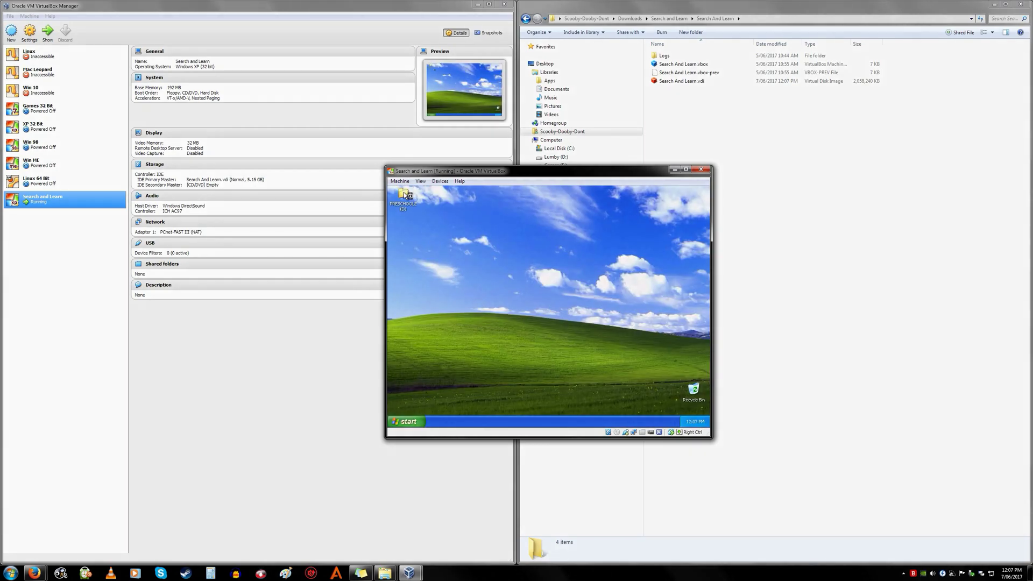
- Inside XP, go into PRESCHOOL2's RUN folder and launch the SEARCH program
double_click(408, 194)
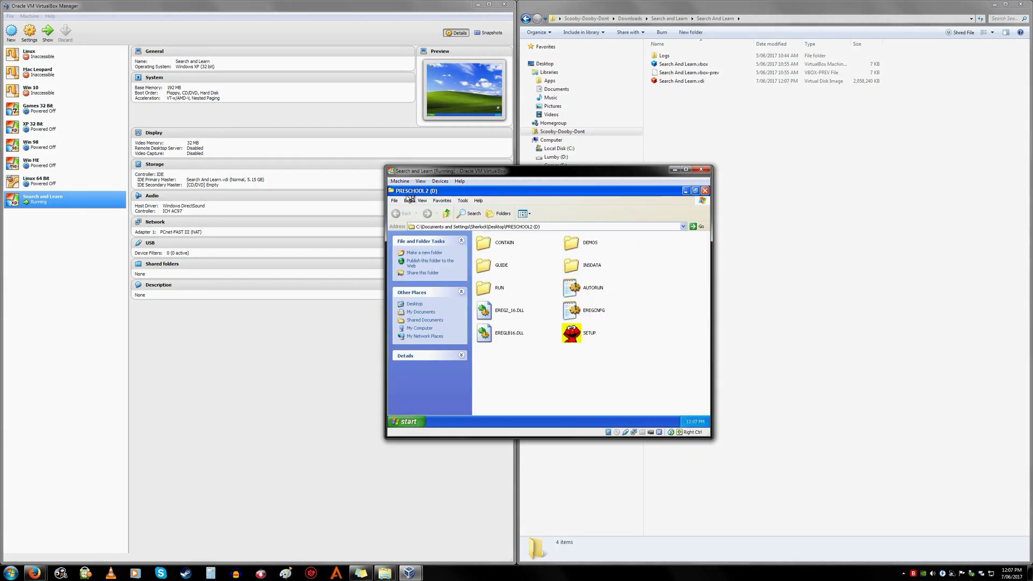
double_click(488, 291)
mouse_move(572, 377)
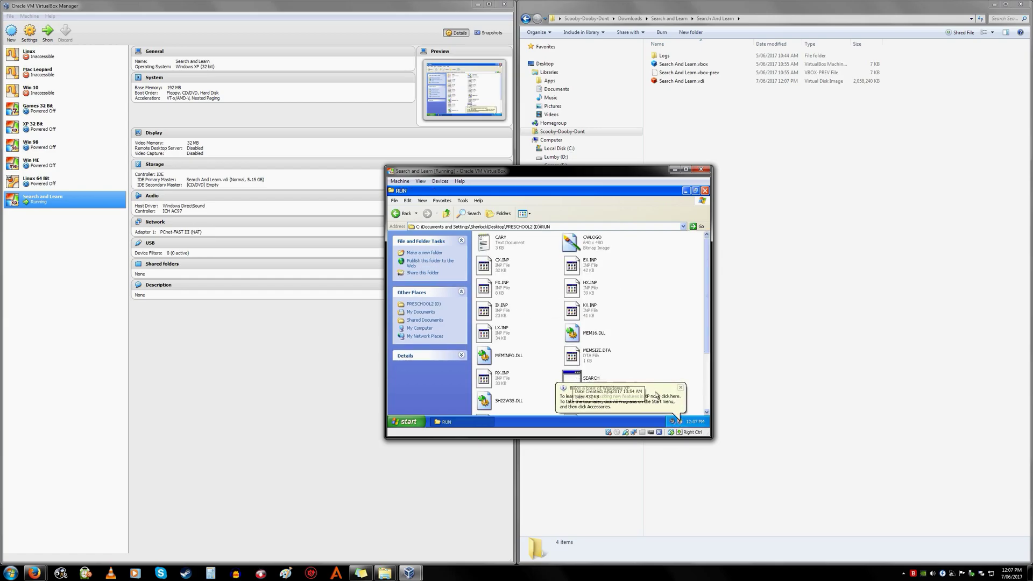
click(681, 390)
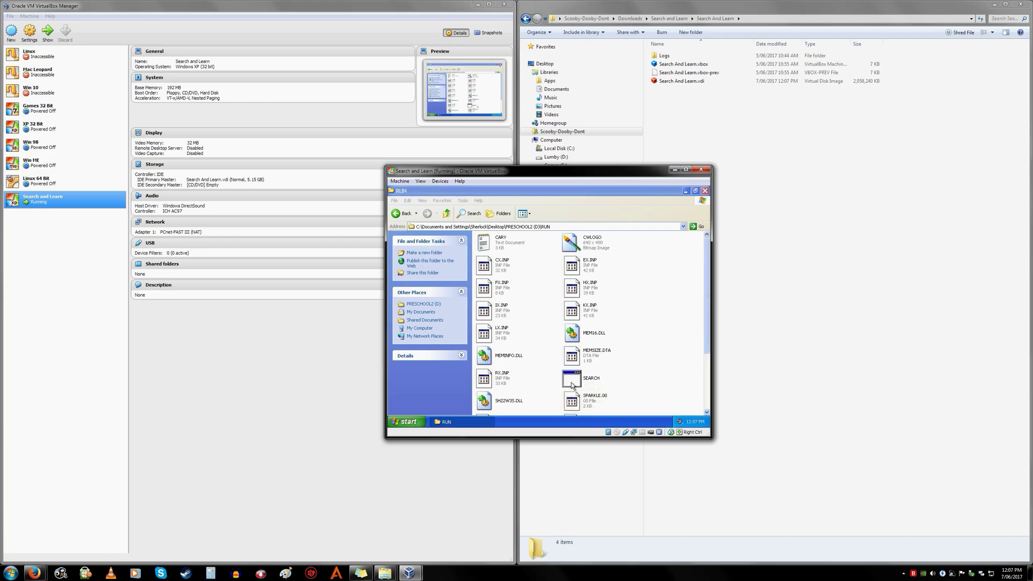
double_click(574, 380)
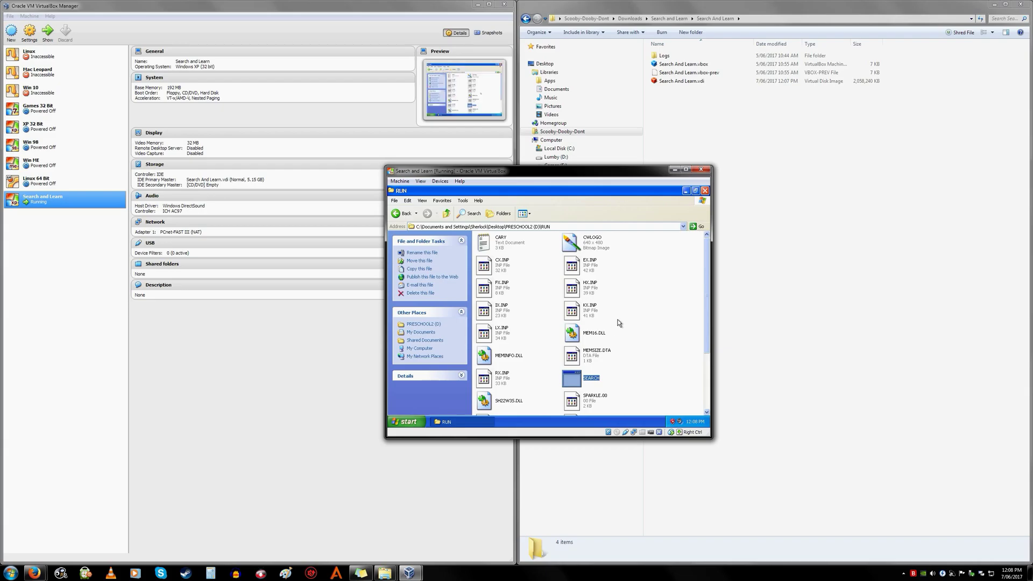
- Bring up the XP Start menu to reach Turn Off Computer
click(402, 423)
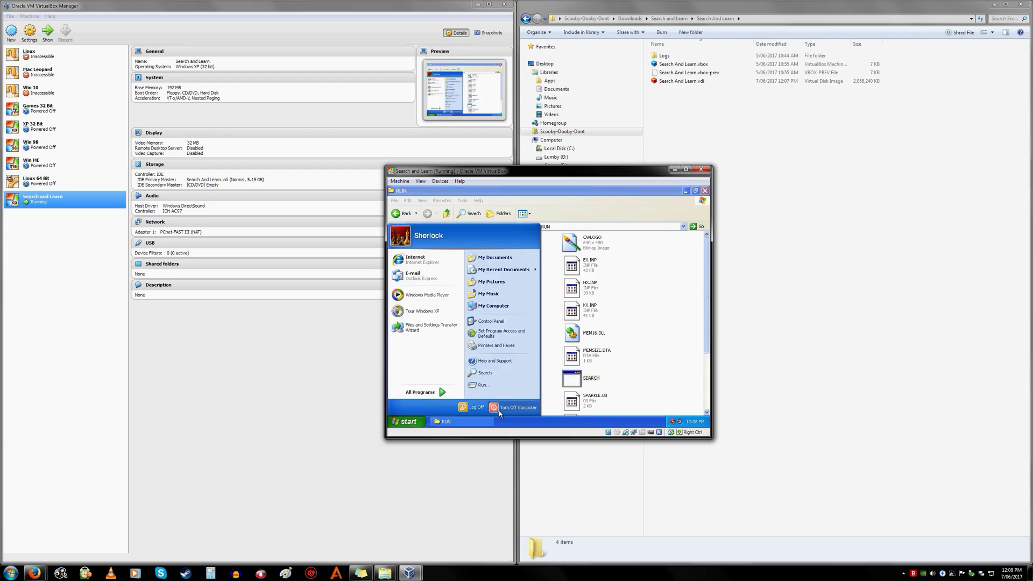